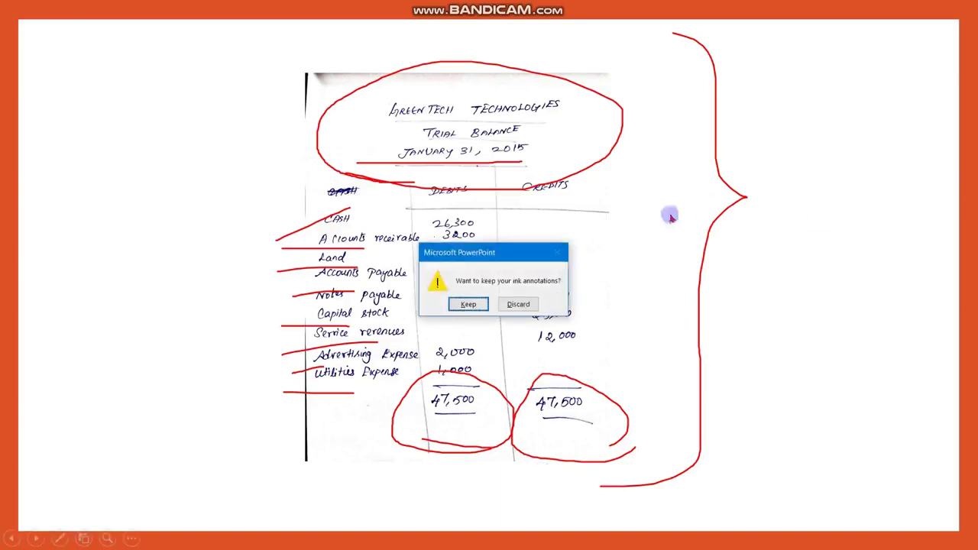
- Discard the pen annotations on the scanned trial balance when the slide show ends
{"action": "left_click", "coordinate": [517, 304]}
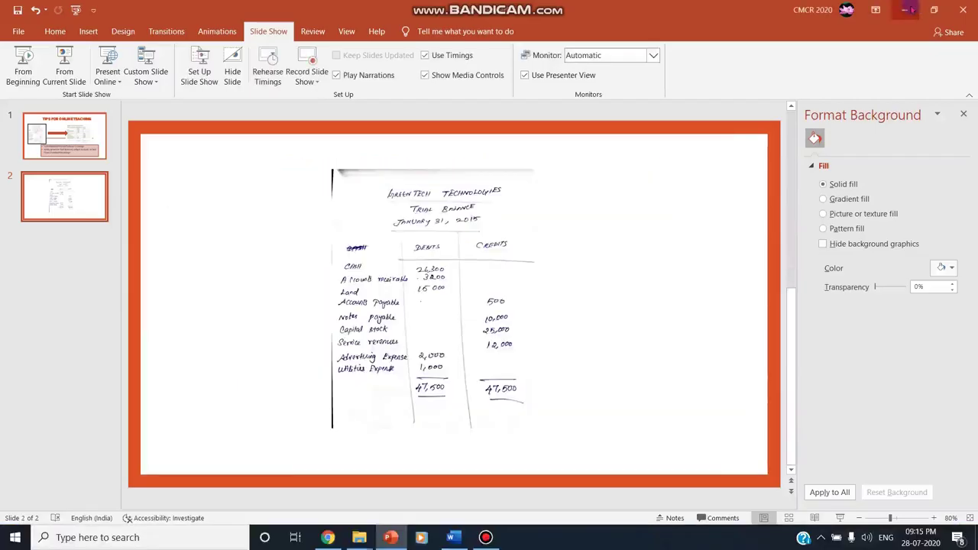
- Upload Document 17_15 (1).jpg from Downloads to Google Drive
{"action": "left_click", "coordinate": [905, 11]}
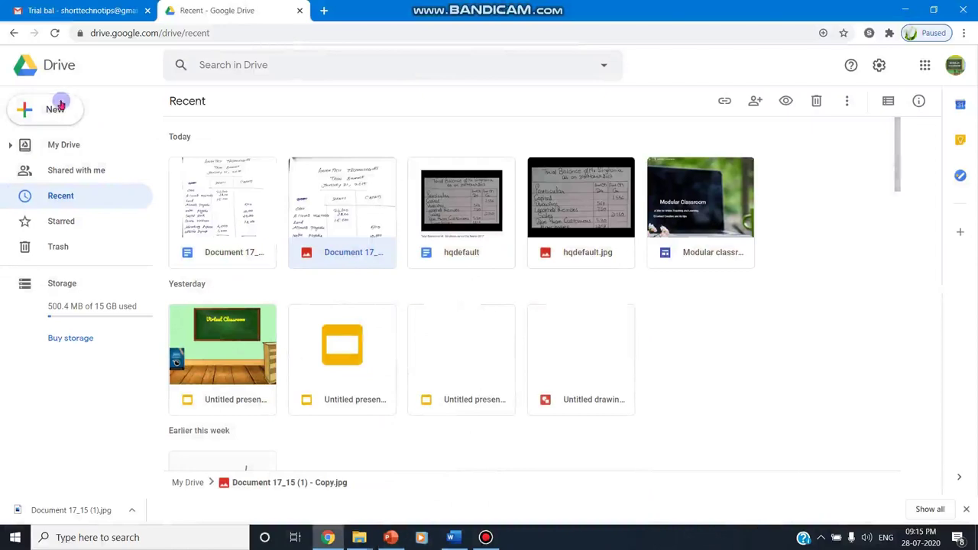
{"action": "left_click", "coordinate": [62, 101]}
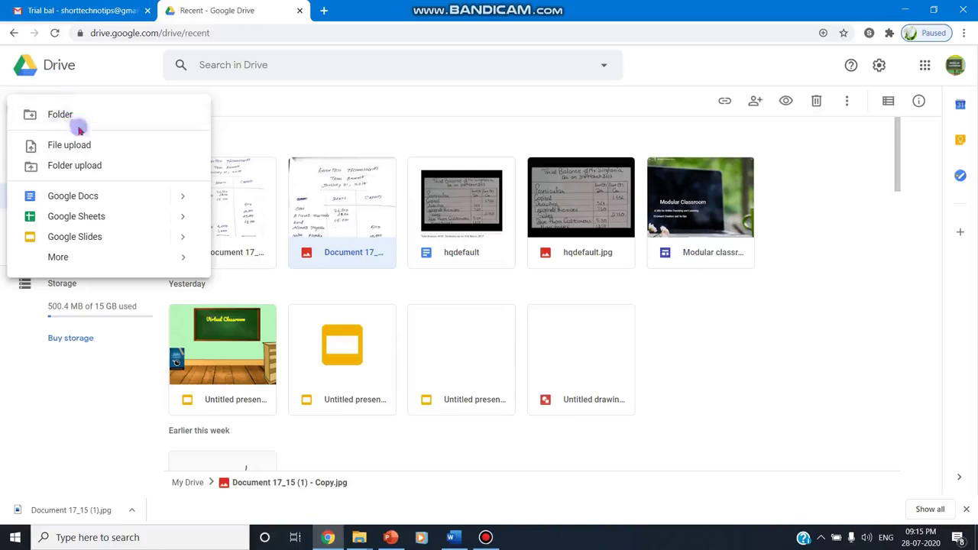
{"action": "left_click", "coordinate": [247, 101]}
{"action": "left_click", "coordinate": [56, 115]}
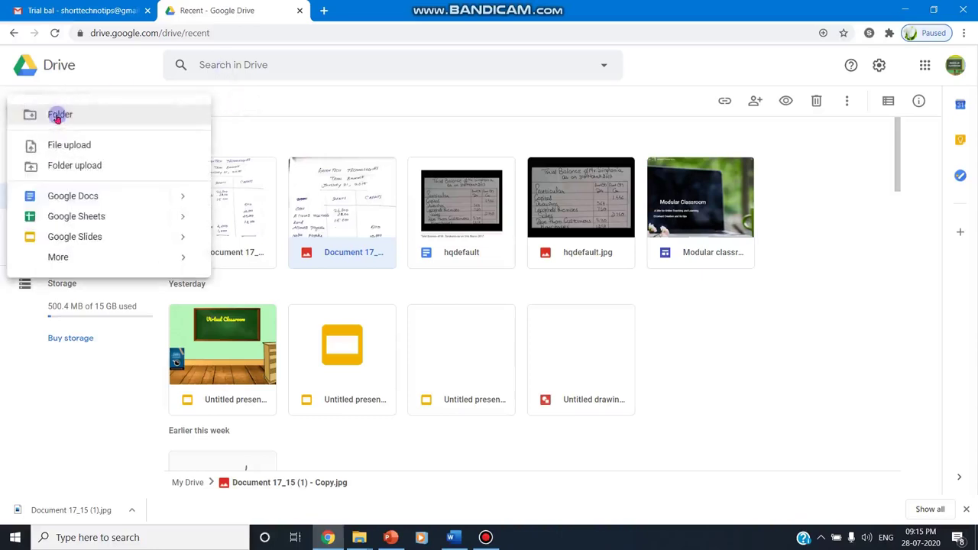
{"action": "left_click", "coordinate": [72, 140]}
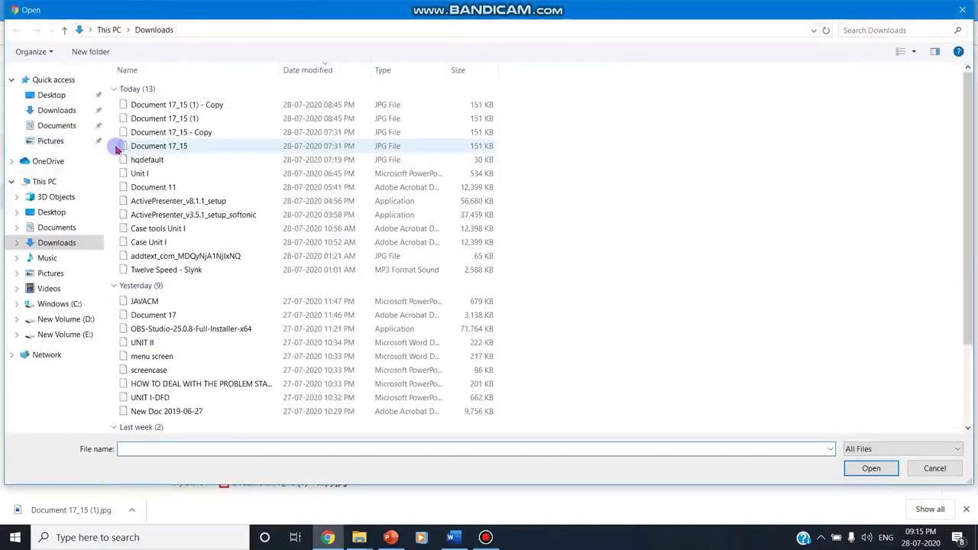
{"action": "left_click", "coordinate": [164, 118]}
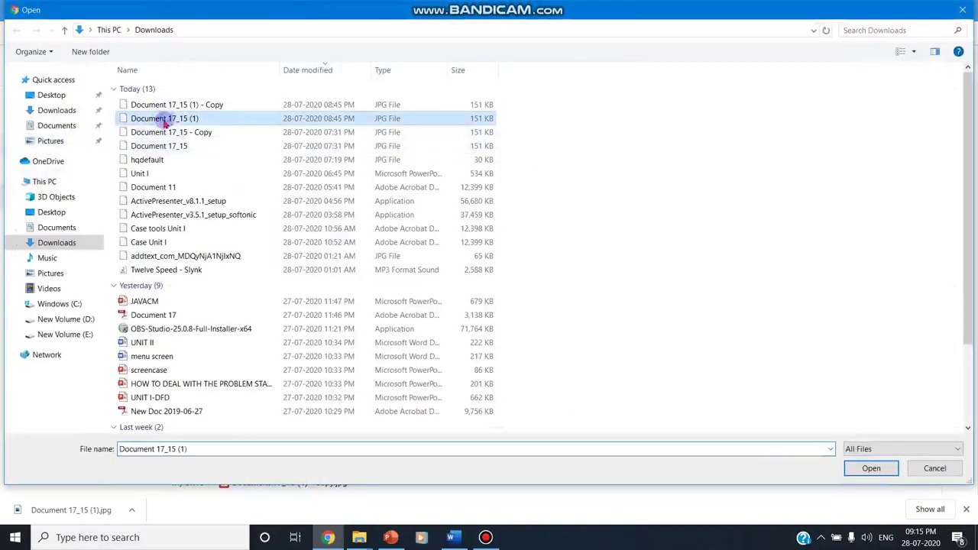
{"action": "left_click", "coordinate": [867, 472]}
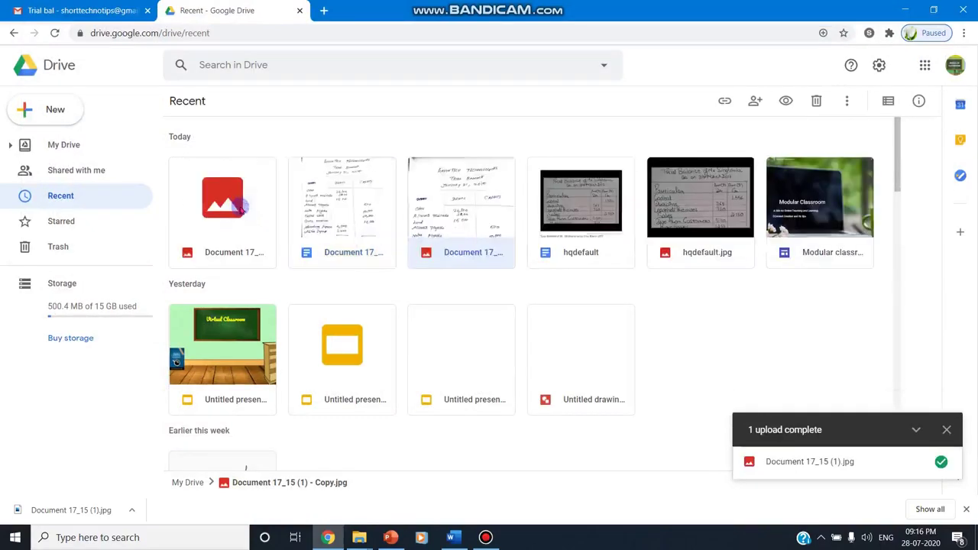
{"action": "right_click", "coordinate": [240, 210]}
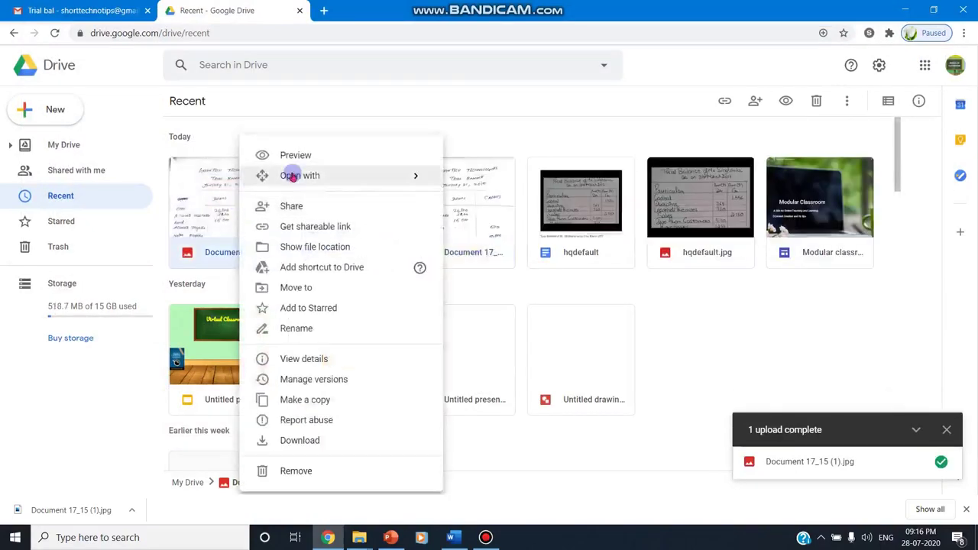
{"action": "mouse_move", "coordinate": [299, 175]}
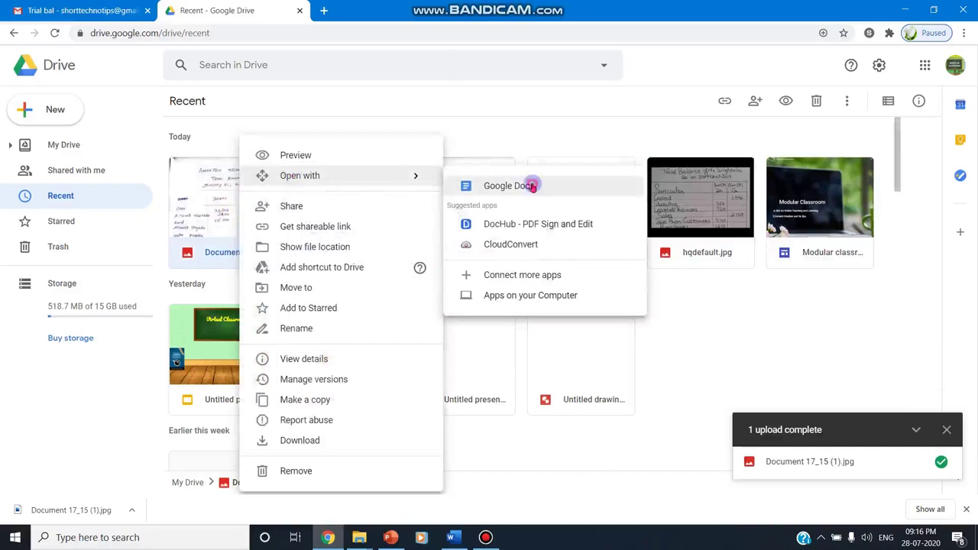
- Open Document 17_15 (1).jpg with Google Docs and review the recognized text below the image
{"action": "left_click", "coordinate": [533, 187]}
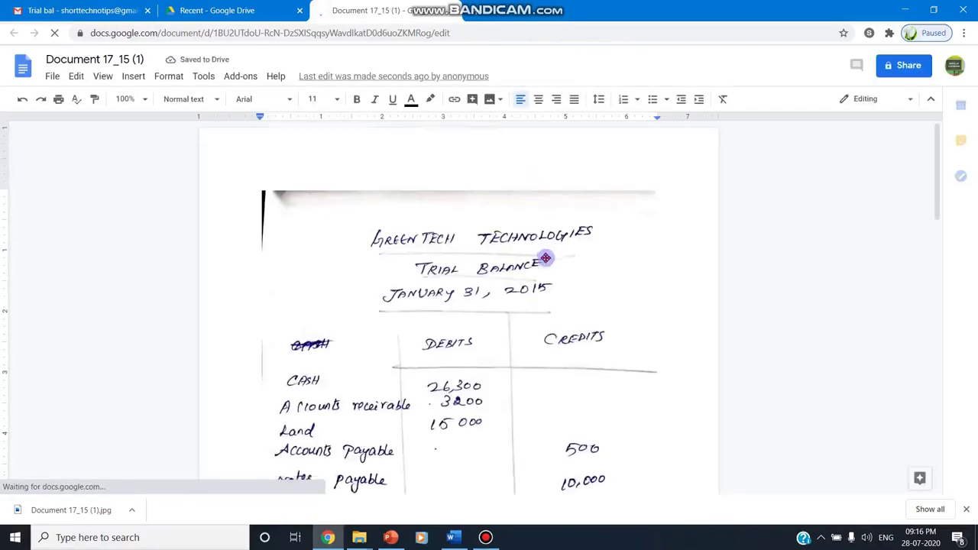
{"action": "scroll", "coordinate": [546, 258], "scroll_direction": "down", "scroll_amount": 3}
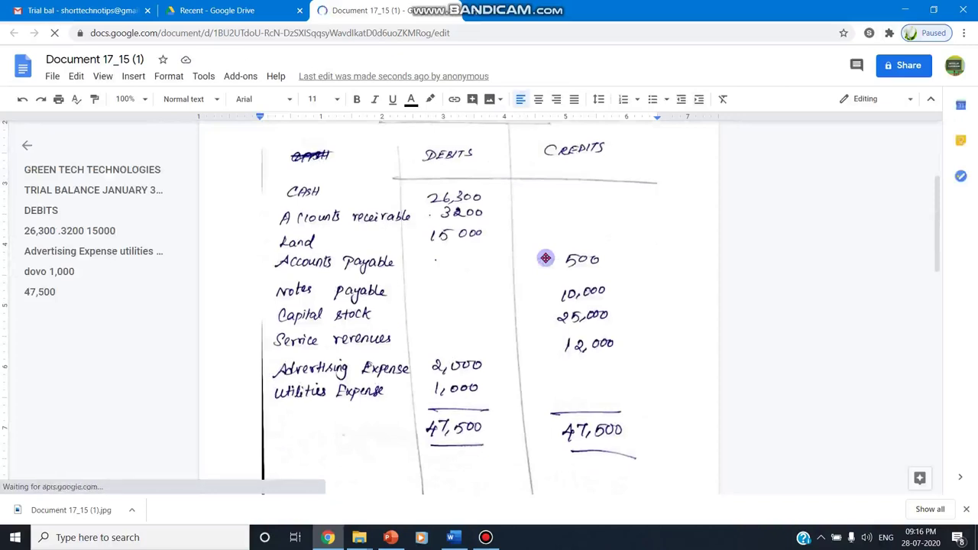
{"action": "scroll", "coordinate": [546, 258], "scroll_direction": "down", "scroll_amount": 2}
{"action": "scroll", "coordinate": [546, 258], "scroll_direction": "down", "scroll_amount": 2}
{"action": "scroll", "coordinate": [546, 258], "scroll_direction": "down", "scroll_amount": 2}
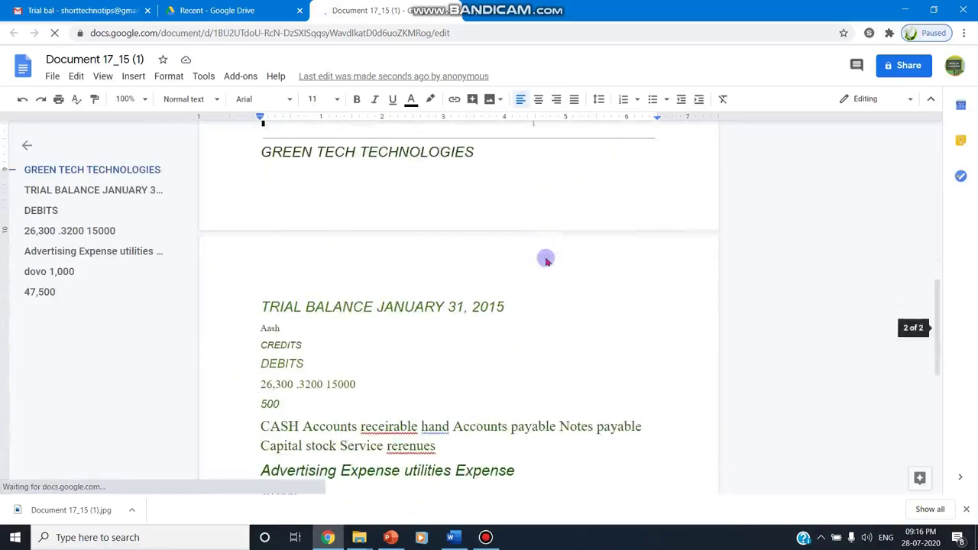
{"action": "scroll", "coordinate": [433, 278], "scroll_direction": "down", "scroll_amount": 3}
{"action": "scroll", "coordinate": [455, 291], "scroll_direction": "up", "scroll_amount": 2}
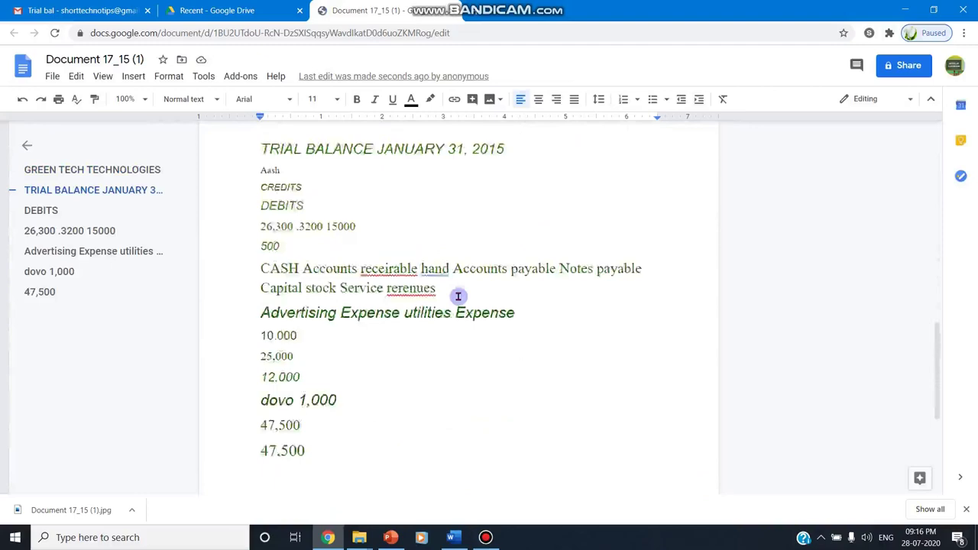
{"action": "scroll", "coordinate": [458, 295], "scroll_direction": "up", "scroll_amount": 3}
{"action": "scroll", "coordinate": [458, 298], "scroll_direction": "up", "scroll_amount": 4}
{"action": "scroll", "coordinate": [459, 297], "scroll_direction": "up", "scroll_amount": 2}
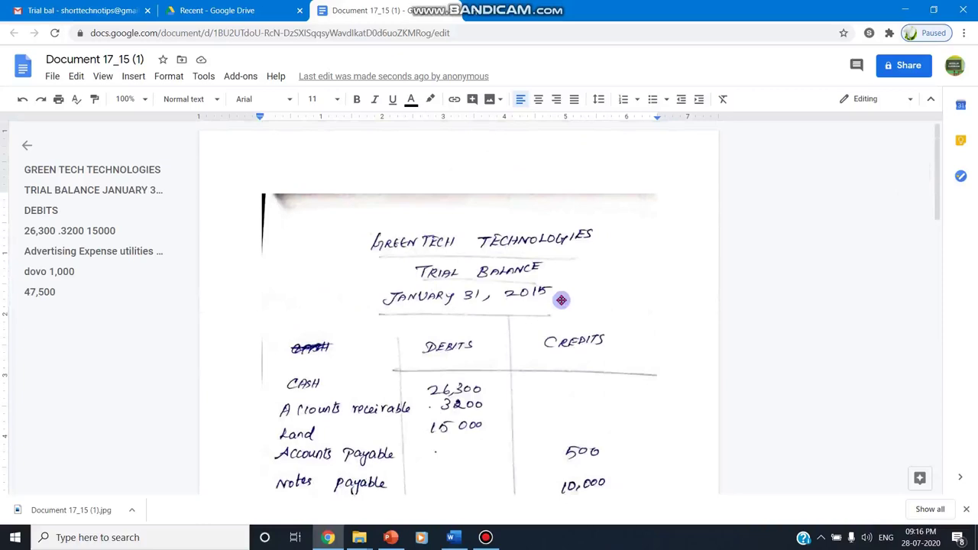
{"action": "scroll", "coordinate": [542, 308], "scroll_direction": "down", "scroll_amount": 3}
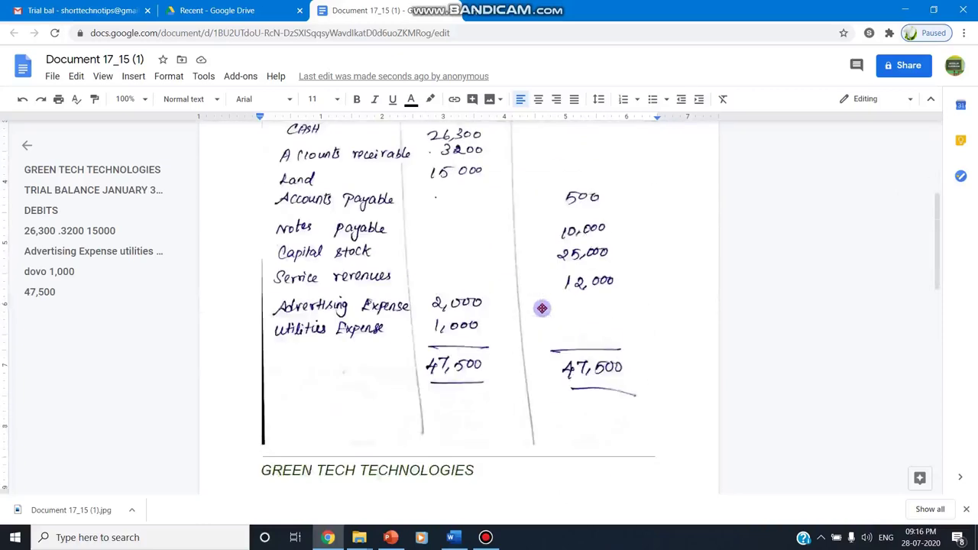
{"action": "scroll", "coordinate": [542, 308], "scroll_direction": "down", "scroll_amount": 3}
- Select and copy the recognized trial balance text beneath the scanned image
{"action": "left_click_drag", "start_coordinate": [258, 222], "coordinate": [595, 370]}
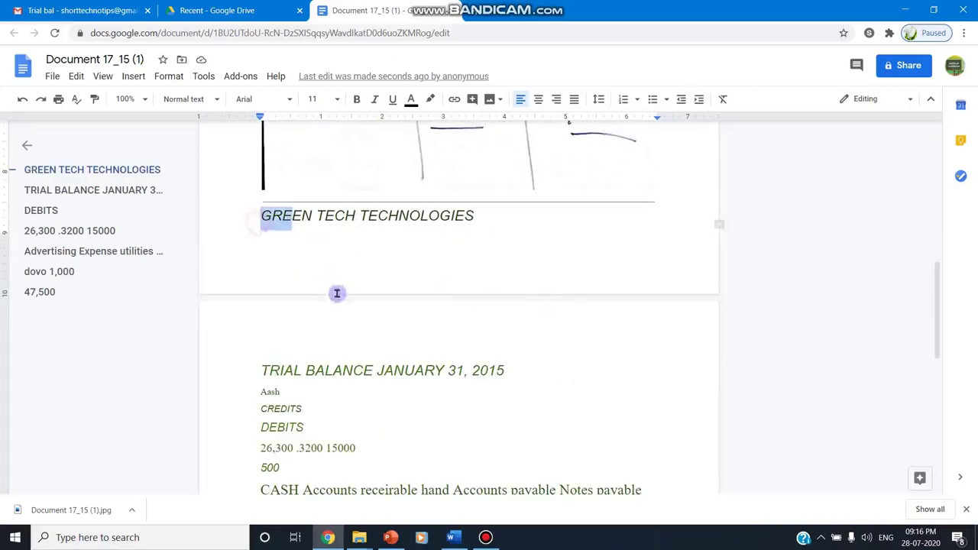
{"action": "left_click", "coordinate": [595, 370]}
{"action": "scroll", "coordinate": [594, 369], "scroll_direction": "up", "scroll_amount": 4}
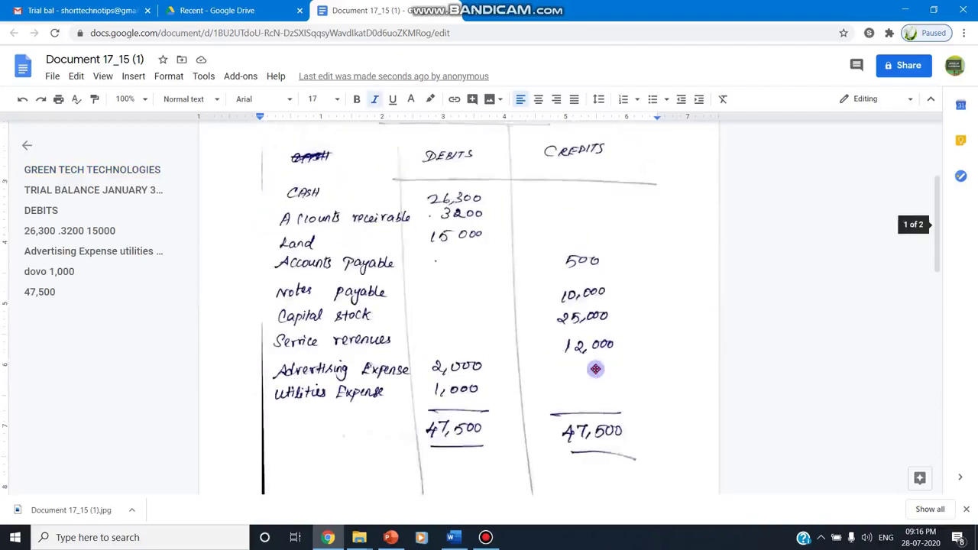
{"action": "scroll", "coordinate": [589, 370], "scroll_direction": "up", "scroll_amount": 2}
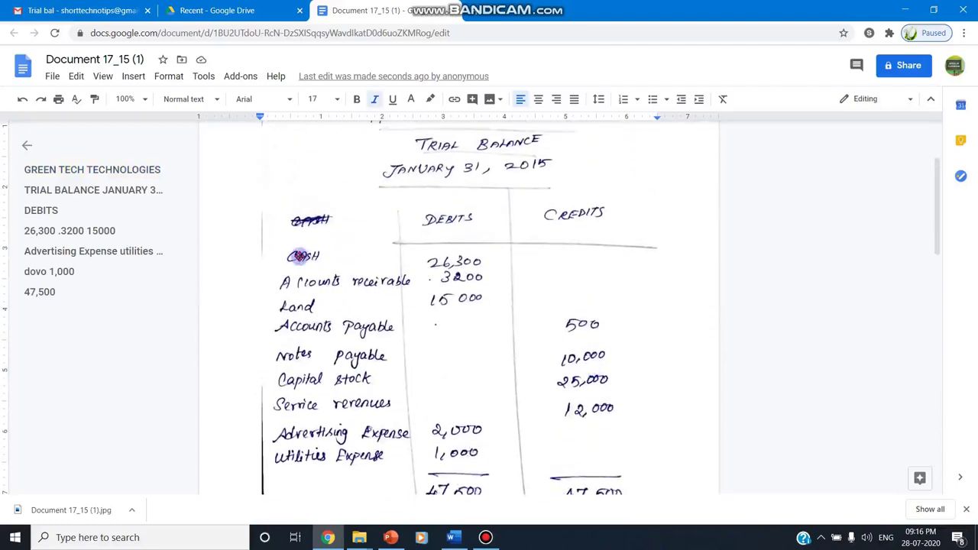
{"action": "left_click", "coordinate": [316, 258]}
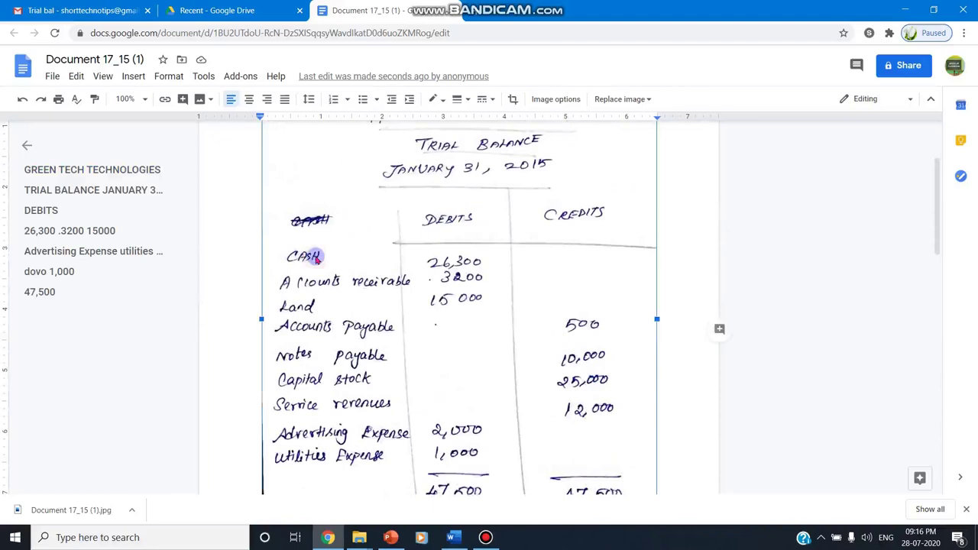
{"action": "scroll", "coordinate": [477, 324], "scroll_direction": "down", "scroll_amount": 5}
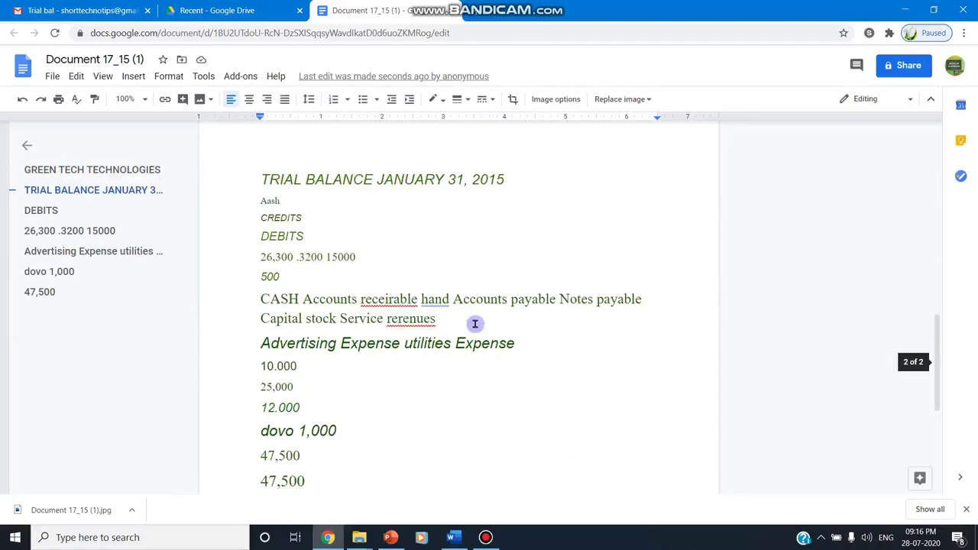
{"action": "double_click", "coordinate": [268, 201]}
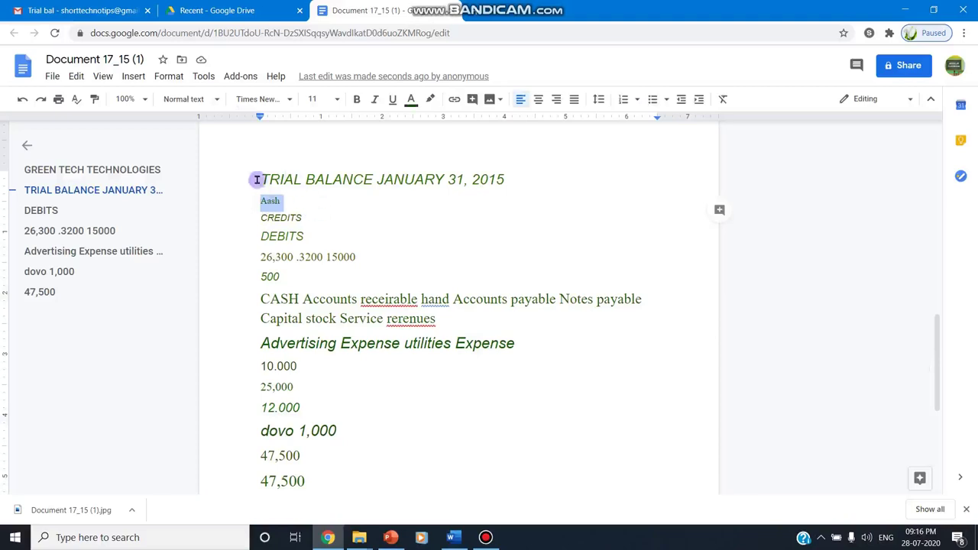
{"action": "left_click_drag", "start_coordinate": [260, 179], "coordinate": [442, 508]}
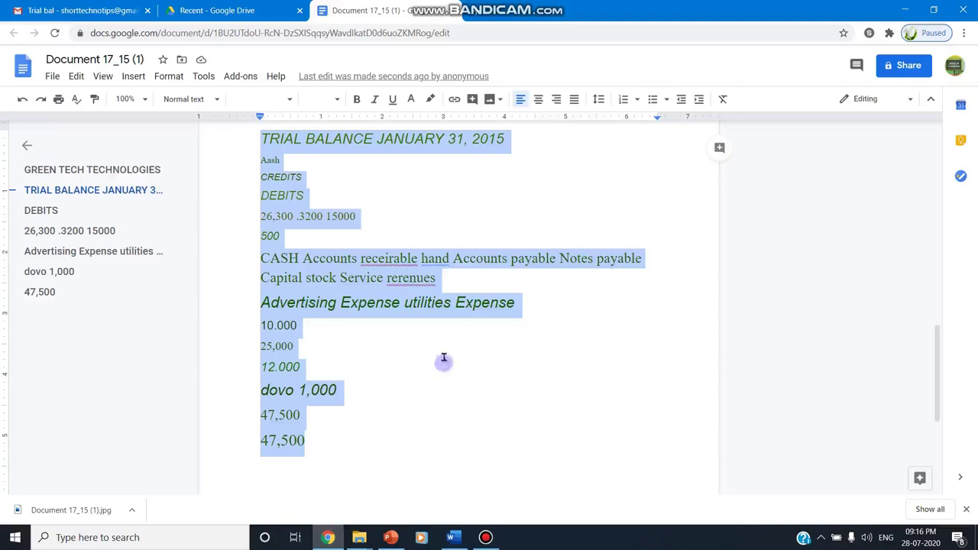
{"action": "scroll", "coordinate": [441, 348], "scroll_direction": "up", "scroll_amount": 3}
{"action": "left_click_drag", "start_coordinate": [251, 240], "coordinate": [372, 520]}
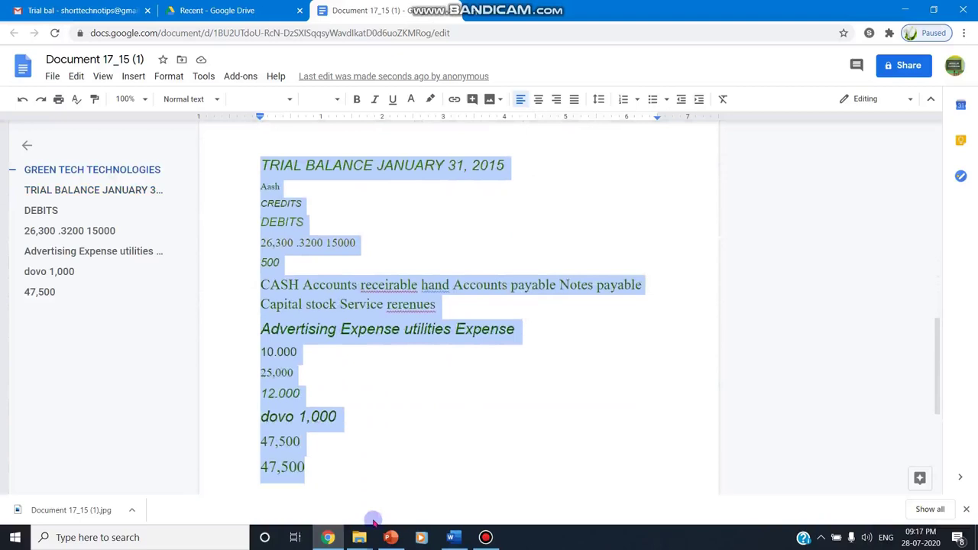
- Paste the copied OCR text into Word below the typed trial balance table
{"action": "left_click", "coordinate": [451, 537]}
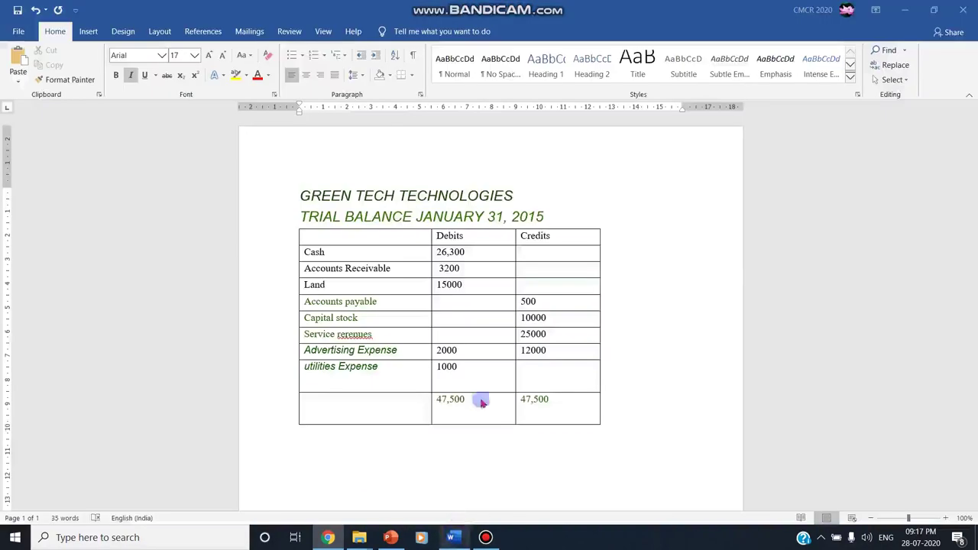
{"action": "left_click", "coordinate": [603, 423]}
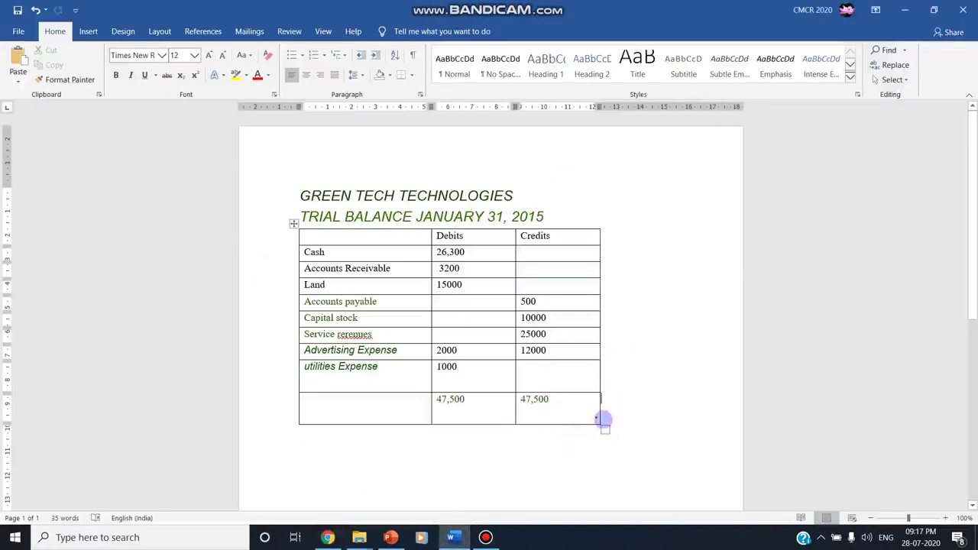
{"action": "left_click", "coordinate": [620, 428]}
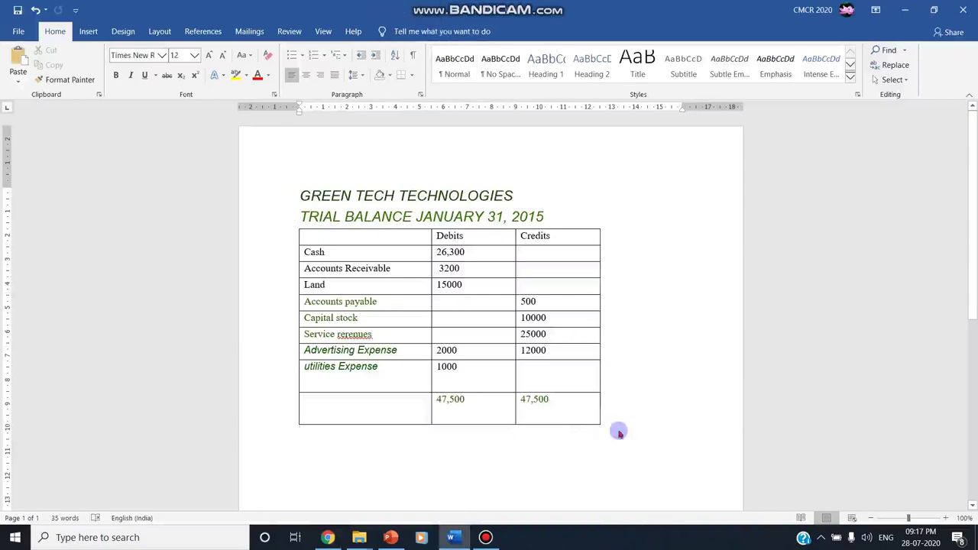
{"action": "type", "text": "GREEN TECH TECHNOLOGIES TRIAL BALANCE JANUARY 31, 2015 Aash CREDITS DEBITS 26,300 .3200 15000 500 CASH Accounts receirable hand Accounts payable Notes payable Capital stock Service rerenues Advertising Expense utilities Expense 10.000 25,000 12.000 dovo 1,000 47,500 47,500"}
{"action": "scroll", "coordinate": [581, 443], "scroll_direction": "up", "scroll_amount": 4}
{"action": "scroll", "coordinate": [571, 442], "scroll_direction": "up", "scroll_amount": 2}
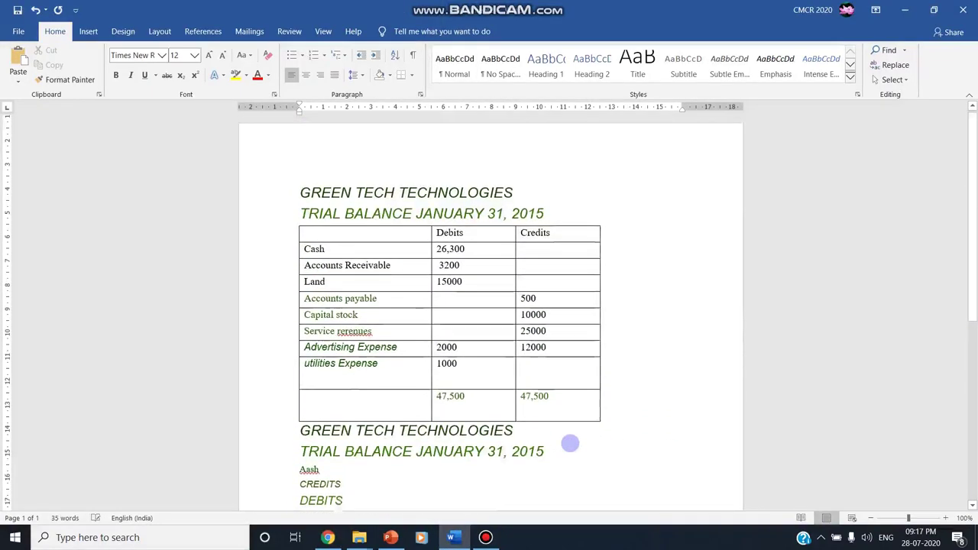
{"action": "scroll", "coordinate": [571, 443], "scroll_direction": "down", "scroll_amount": 2}
{"action": "scroll", "coordinate": [569, 443], "scroll_direction": "down", "scroll_amount": 1}
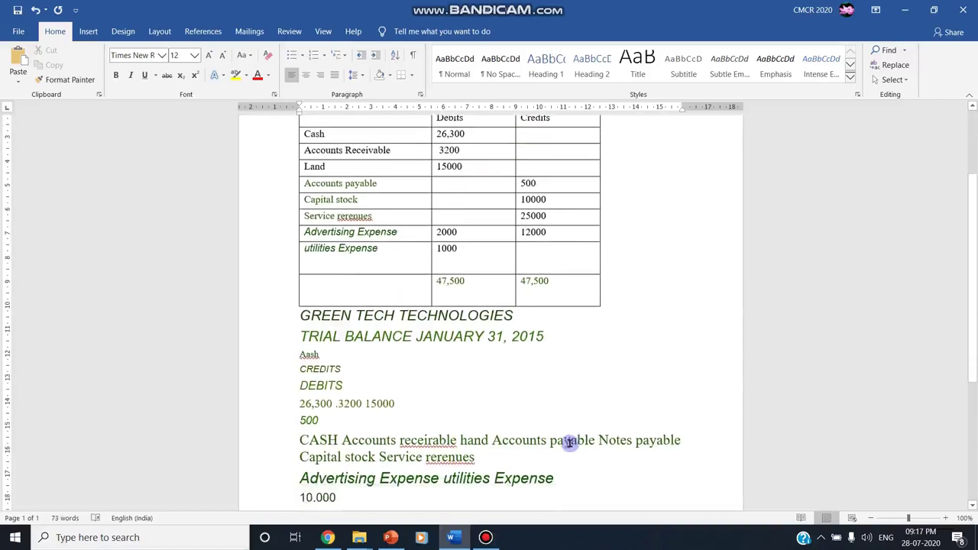
{"action": "scroll", "coordinate": [570, 444], "scroll_direction": "down", "scroll_amount": 2}
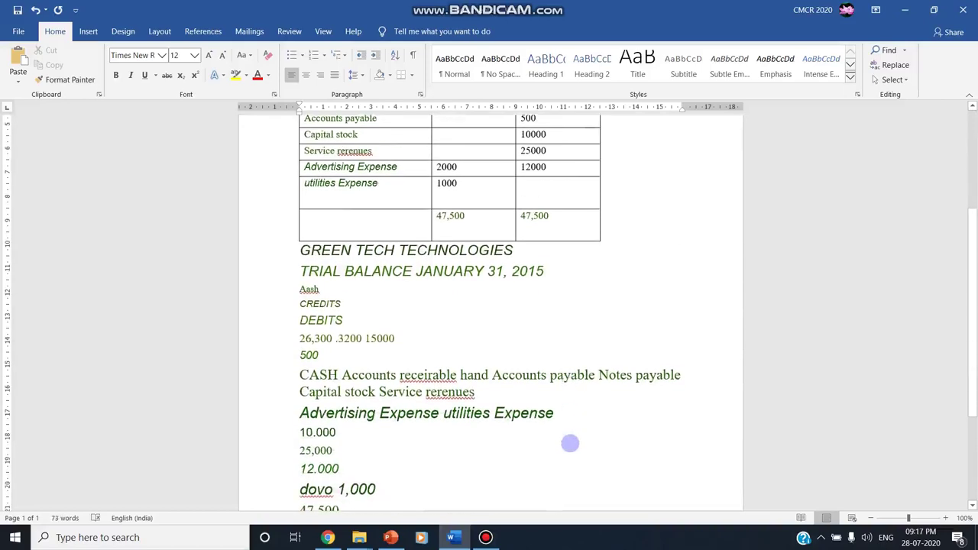
{"action": "scroll", "coordinate": [570, 443], "scroll_direction": "up", "scroll_amount": 4}
{"action": "scroll", "coordinate": [568, 443], "scroll_direction": "up", "scroll_amount": 2}
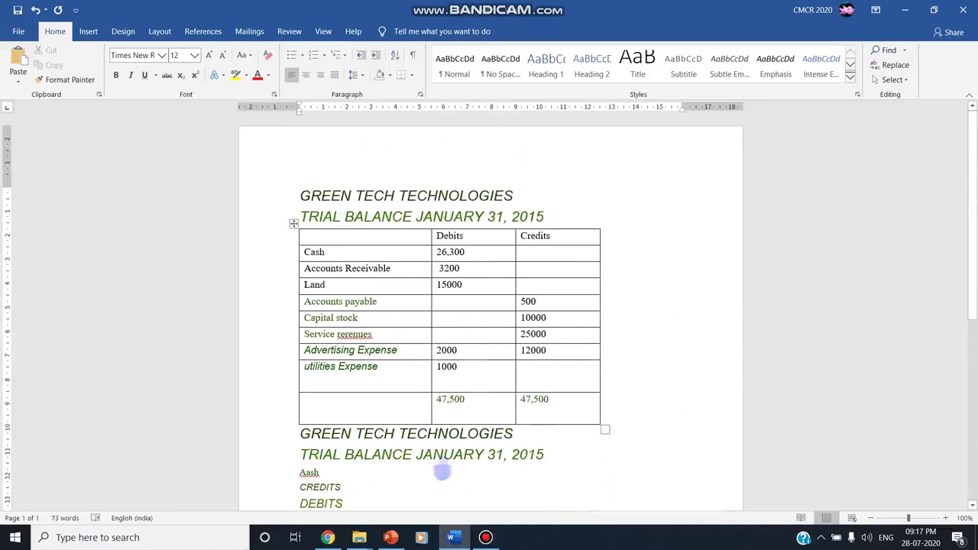
{"action": "scroll", "coordinate": [385, 441], "scroll_direction": "down", "scroll_amount": 2}
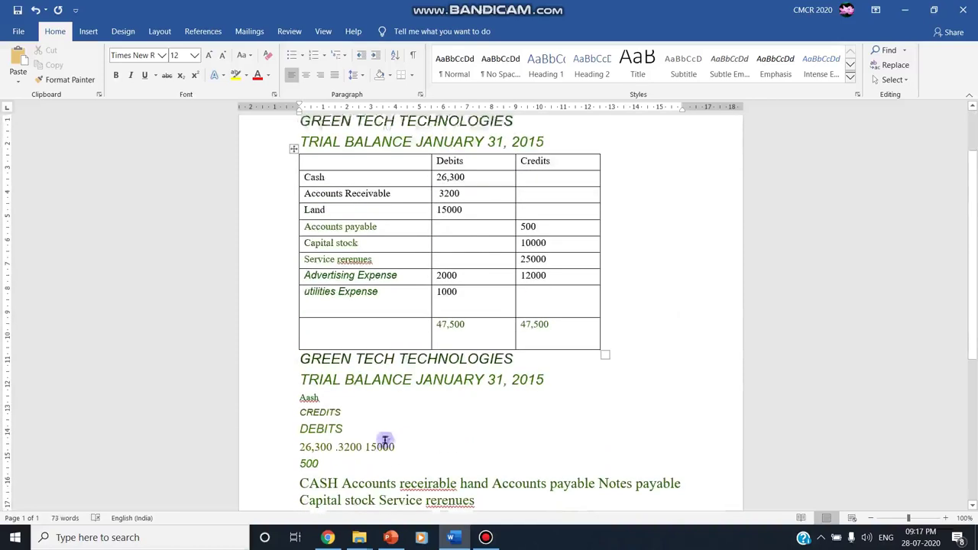
- Correct 'Aash' to 'Cash' and add a blank line after DEBITS
{"action": "left_click", "coordinate": [299, 381]}
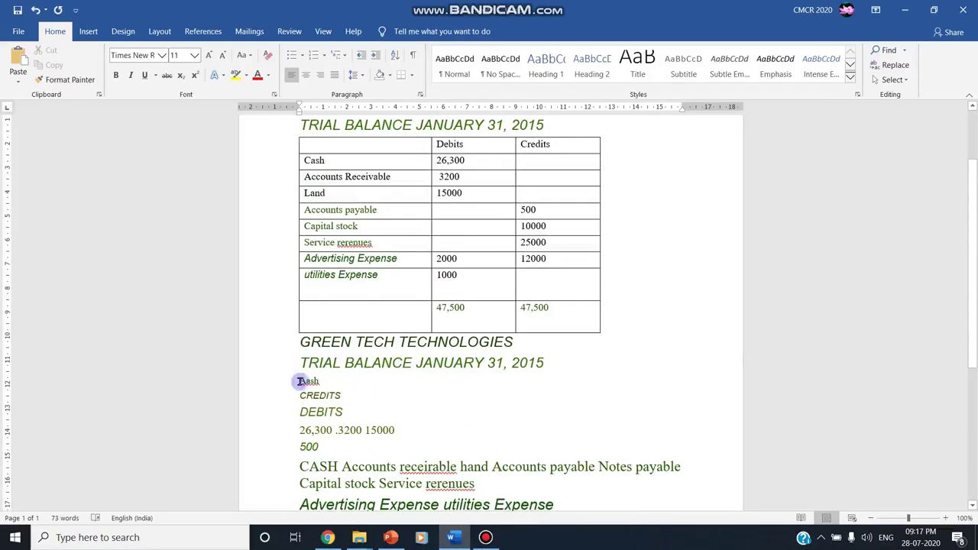
{"action": "key", "text": "Delete"}
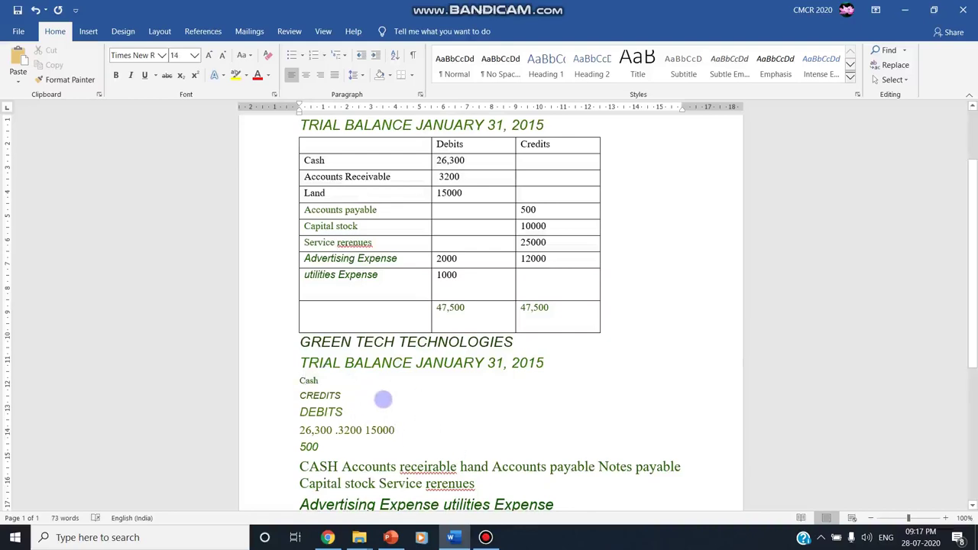
{"action": "left_click", "coordinate": [379, 403]}
{"action": "key", "text": "Return"}
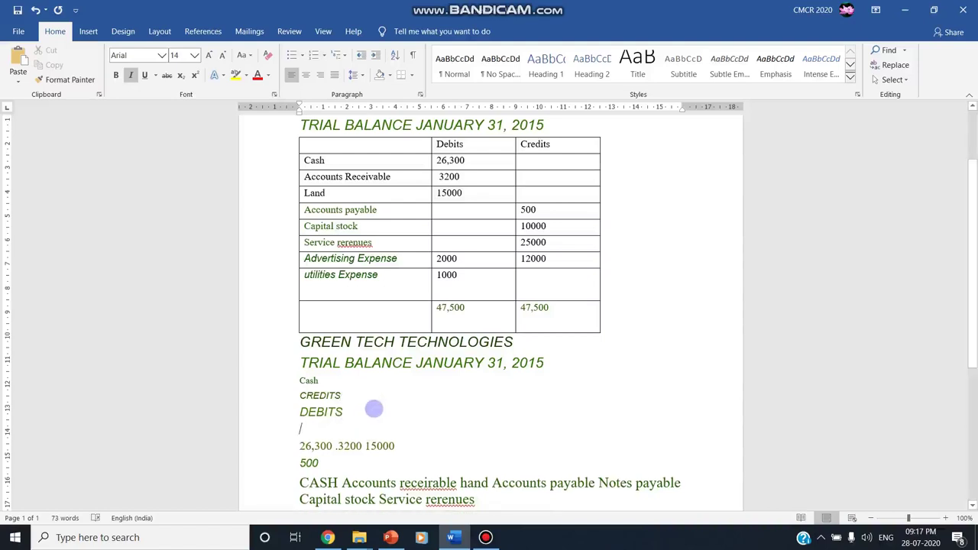
- Insert a five-column, two-row table below DEBITS
{"action": "left_click", "coordinate": [84, 34]}
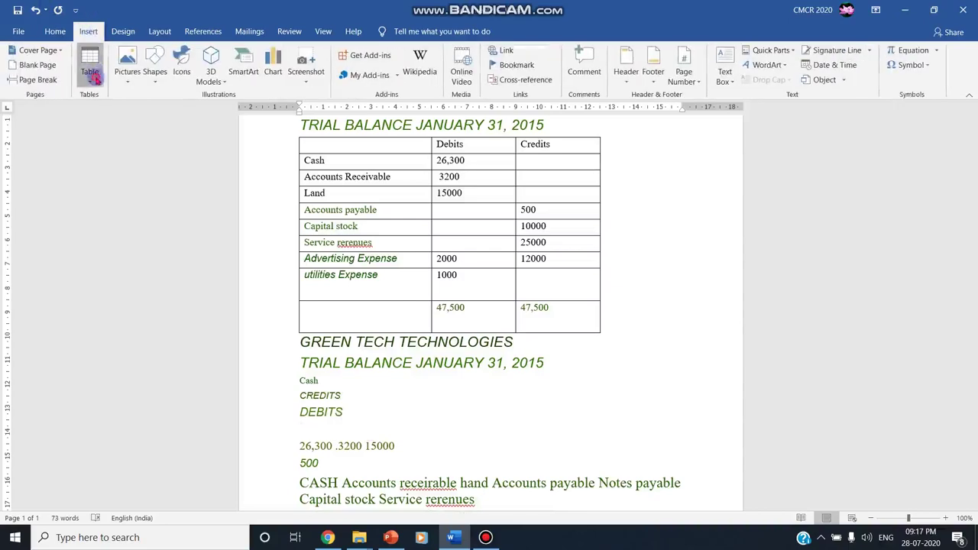
{"action": "left_click", "coordinate": [90, 64]}
{"action": "left_click", "coordinate": [120, 204]}
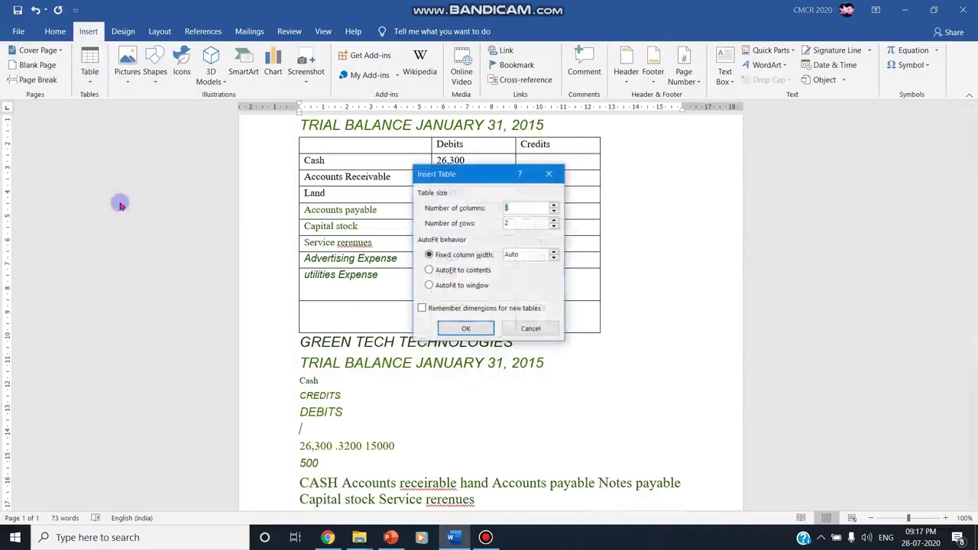
{"action": "left_click", "coordinate": [483, 325]}
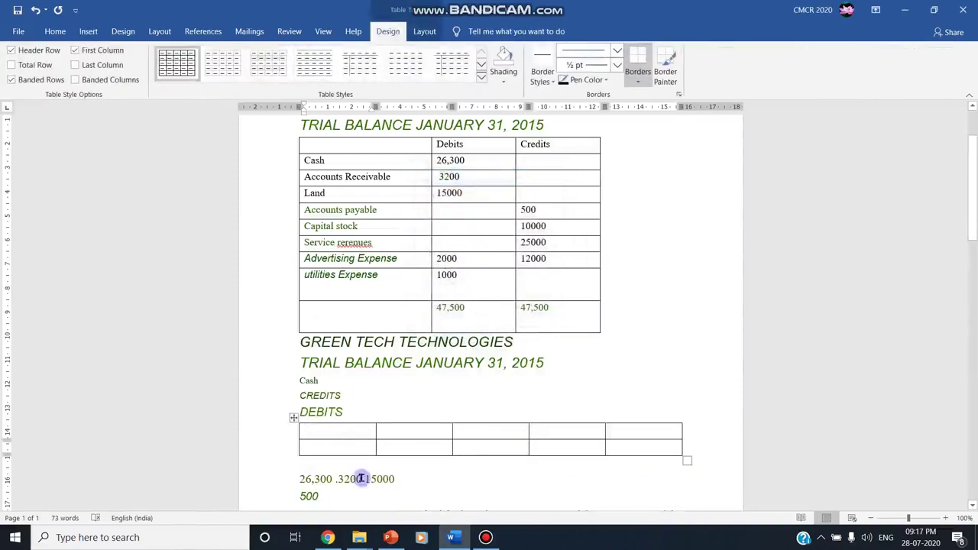
- Move the word CREDITS into the table's second cell
{"action": "left_click_drag", "start_coordinate": [298, 396], "coordinate": [359, 399]}
{"action": "key", "text": "ctrl+c"}
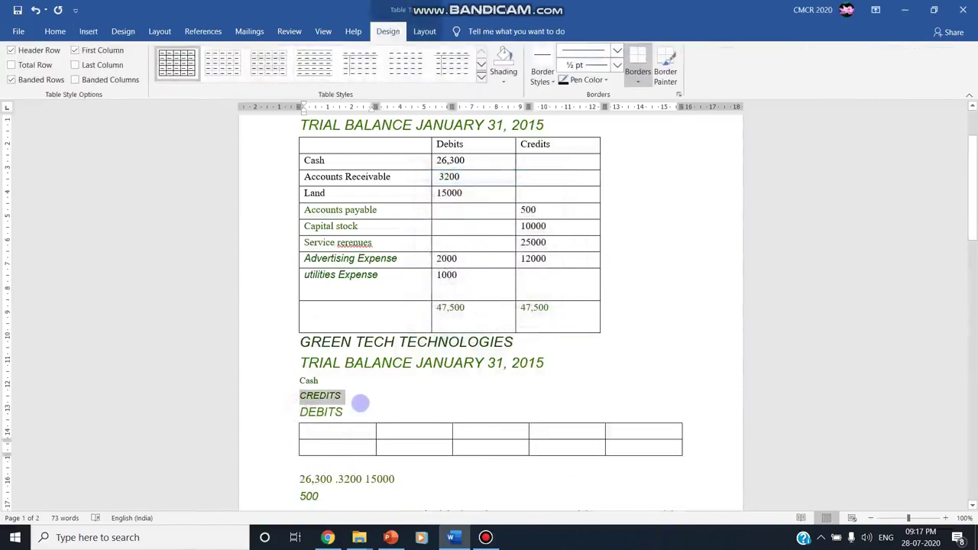
{"action": "key", "text": "BackSpace"}
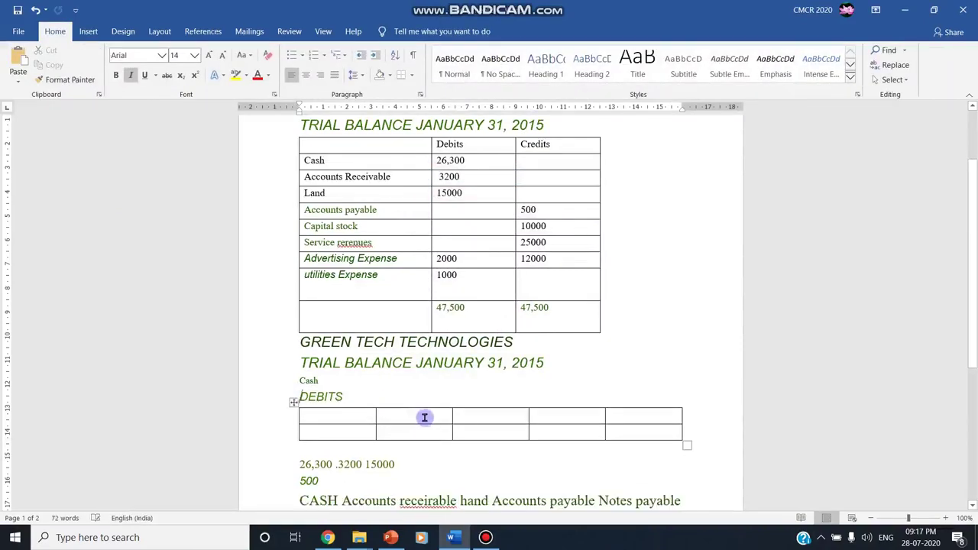
{"action": "left_click", "coordinate": [426, 419]}
{"action": "key", "text": "ctrl+v"}
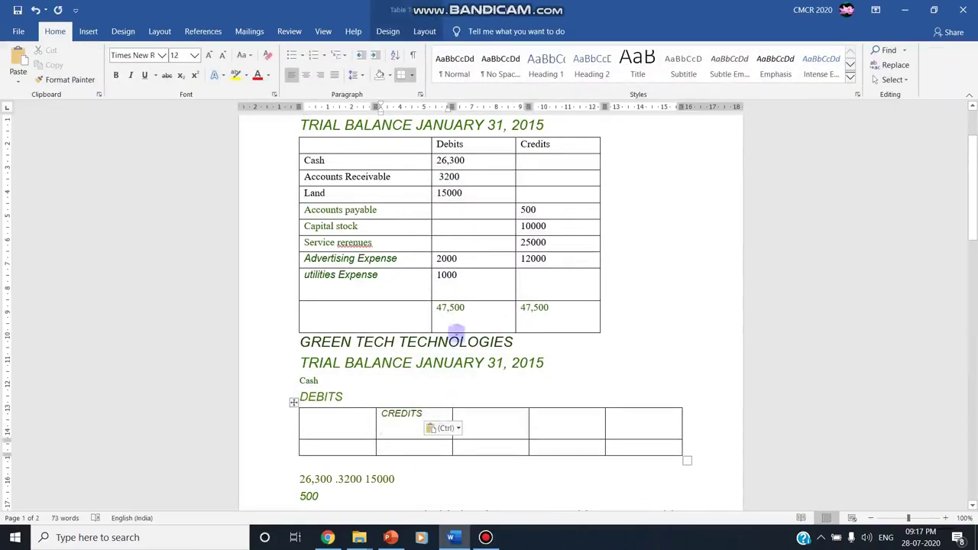
{"action": "scroll", "coordinate": [497, 342], "scroll_direction": "up", "scroll_amount": 2}
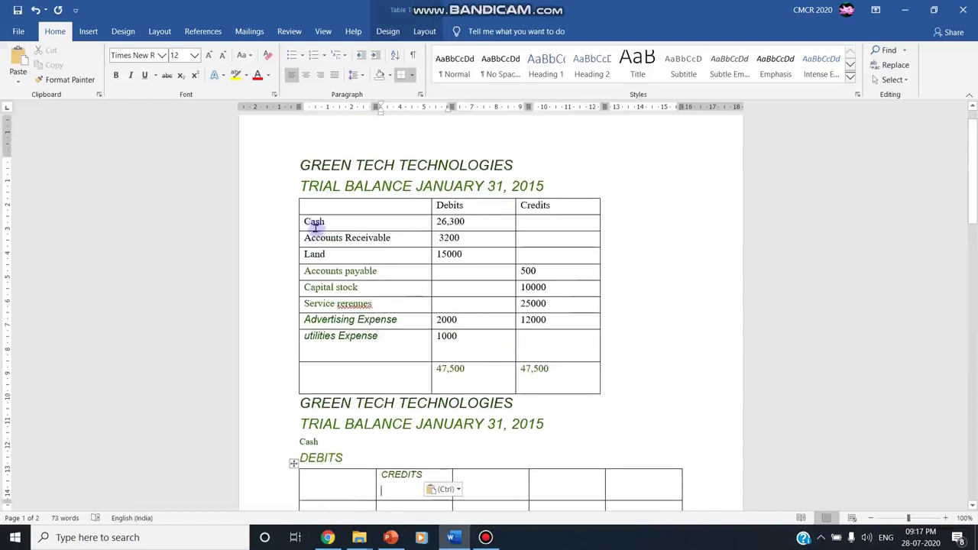
{"action": "mouse_move", "coordinate": [329, 215]}
{"action": "left_mouse_down"}
{"action": "mouse_move", "coordinate": [411, 277]}
{"action": "mouse_move", "coordinate": [562, 353]}
{"action": "mouse_move", "coordinate": [574, 375]}
{"action": "left_mouse_up"}
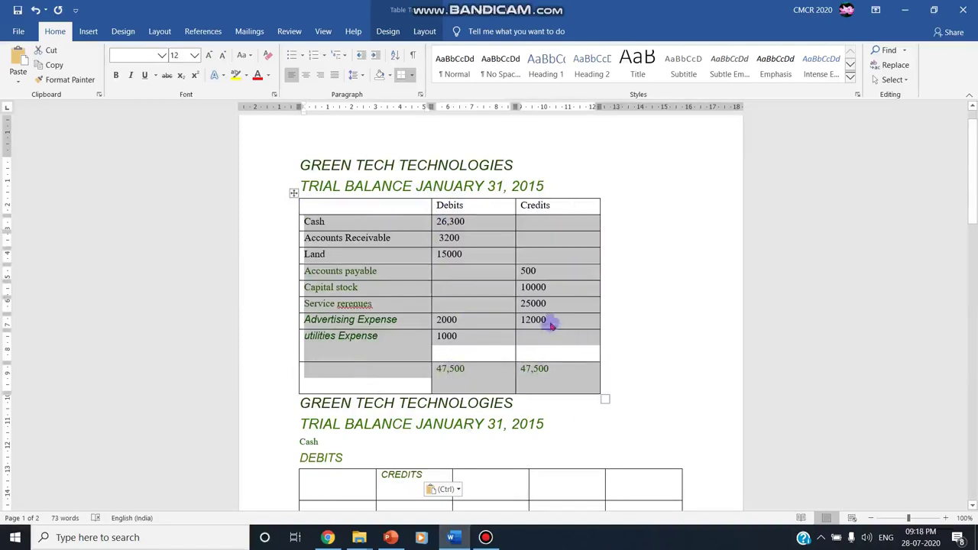
{"action": "left_click", "coordinate": [626, 264]}
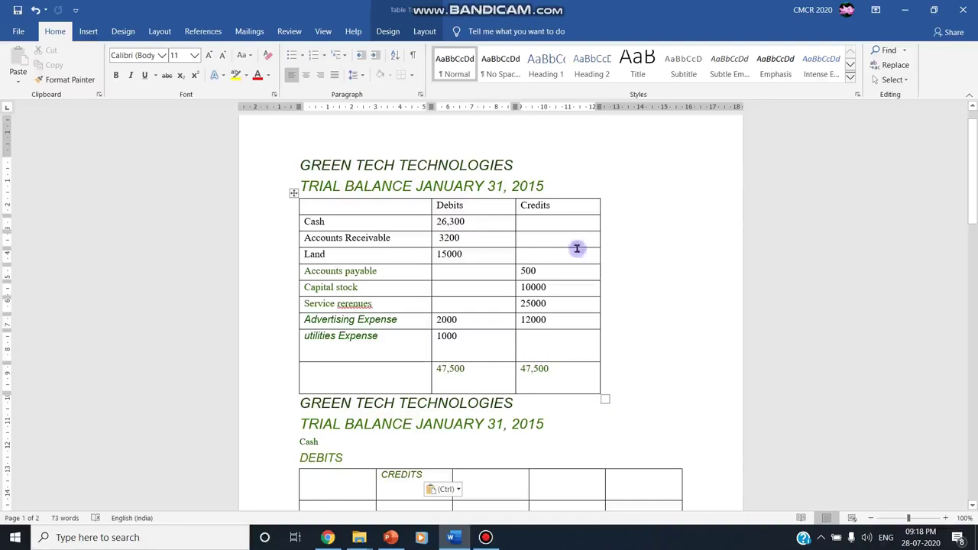
{"action": "left_click", "coordinate": [451, 225]}
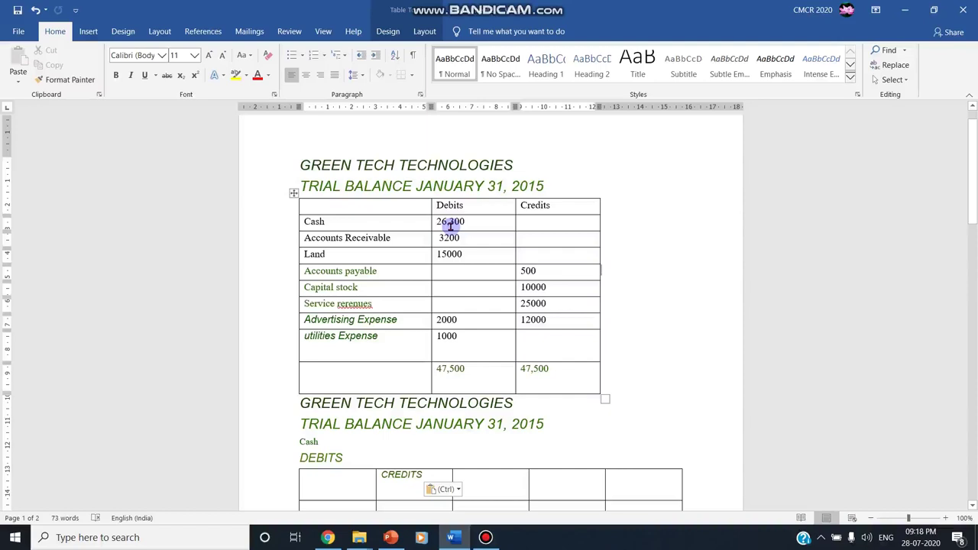